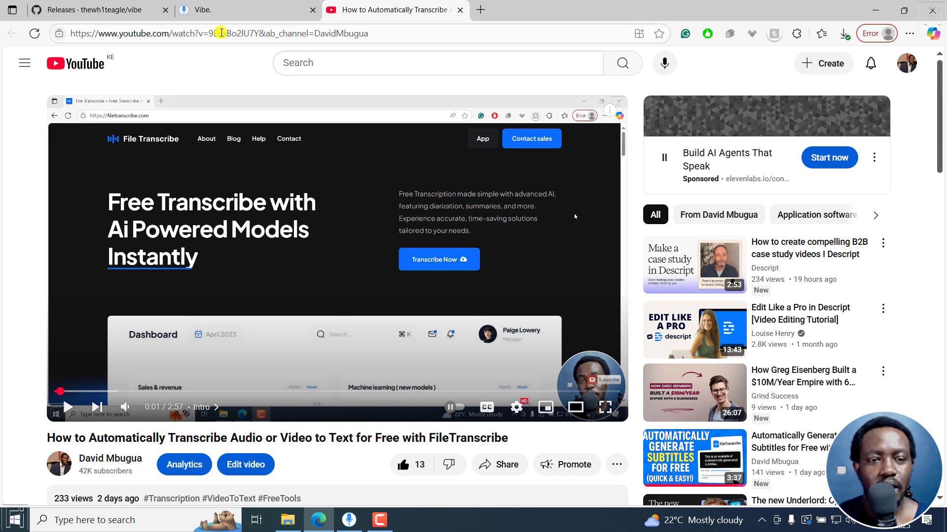
# Step: View the Vibe download page in the browser, and bring up the Vibe desktop app
pyautogui.click(228, 10)
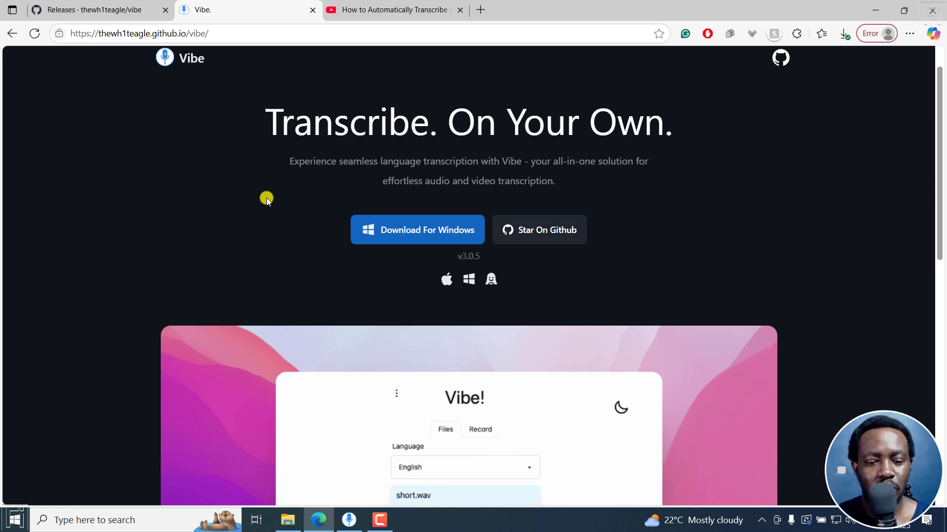
pyautogui.click(349, 520)
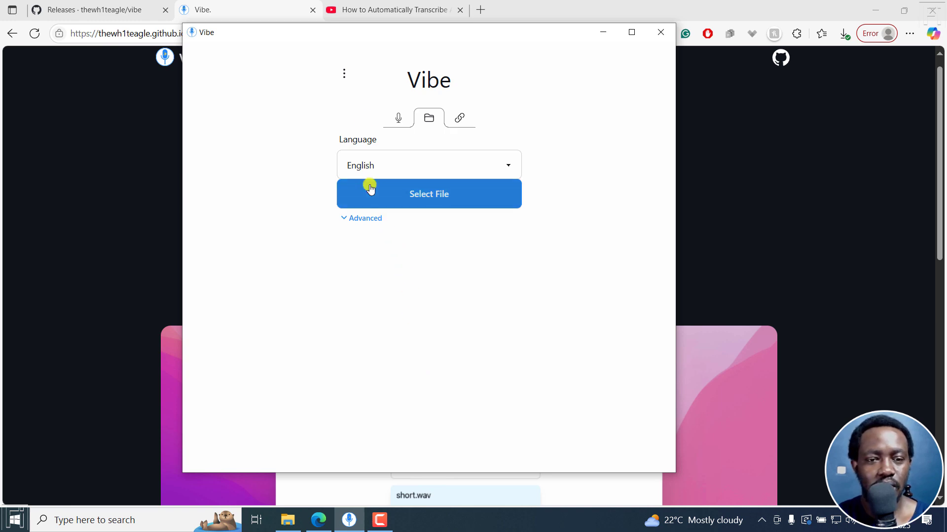
# Step: Return to the YouTube video about transcribing audio or video with FileTranscribe and copy its share link
pyautogui.click(374, 7)
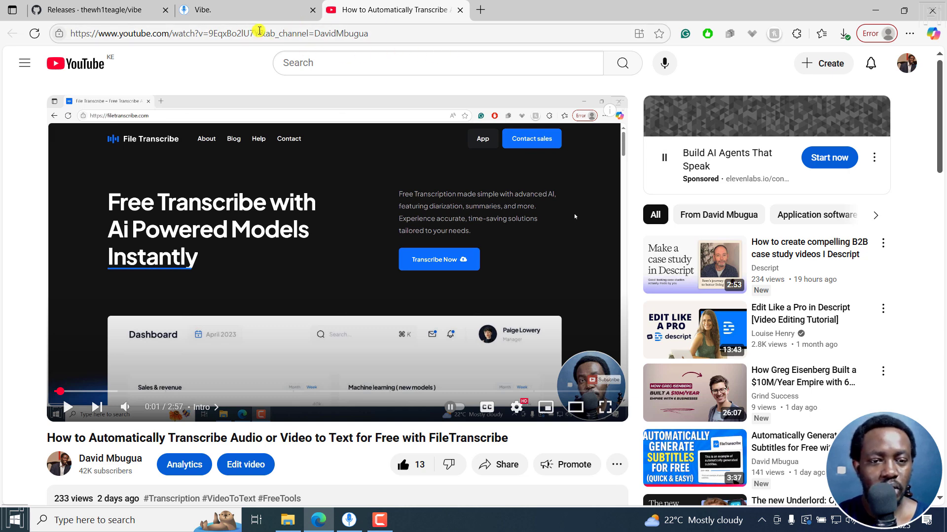
pyautogui.moveTo(268, 33); pyautogui.dragTo(68, 36)
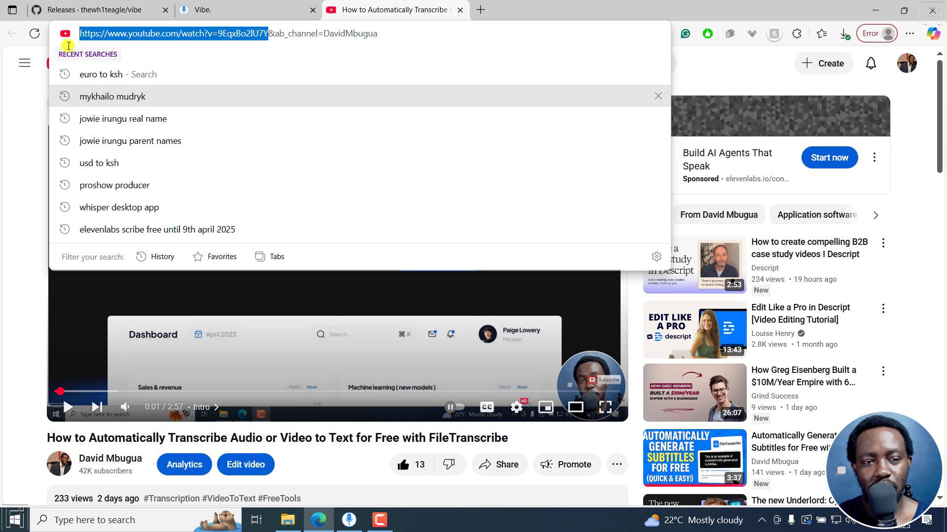
pyautogui.click(715, 70)
pyautogui.click(504, 465)
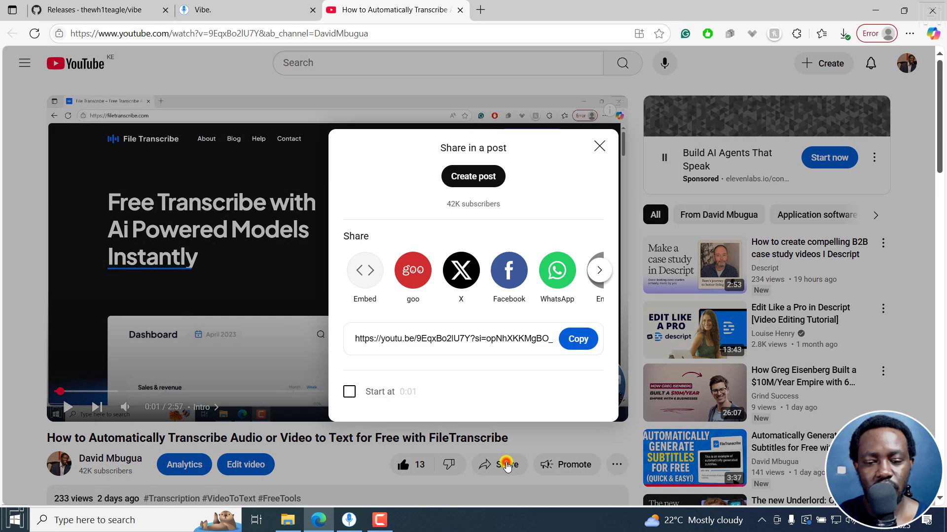
pyautogui.click(581, 344)
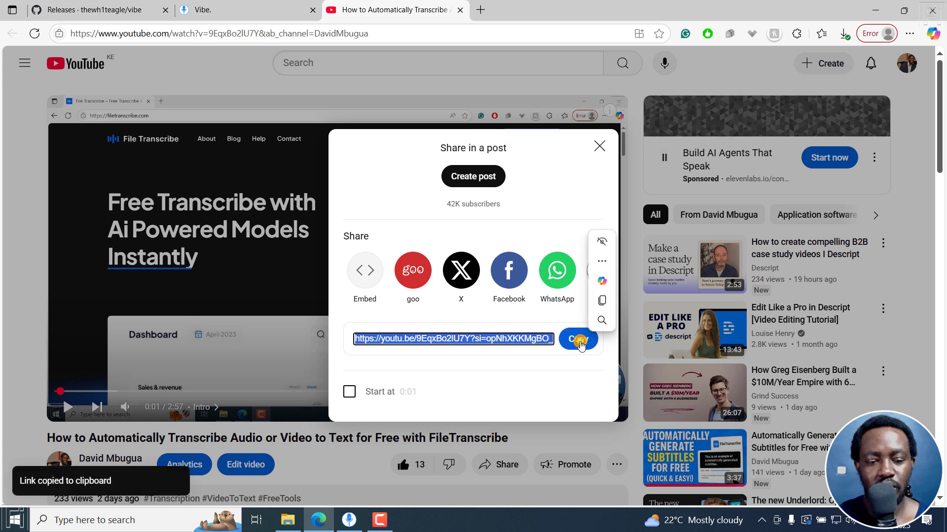
# Step: Switch to Vibe and paste the copied YouTube link as the source for transcription from a URL
pyautogui.click(349, 521)
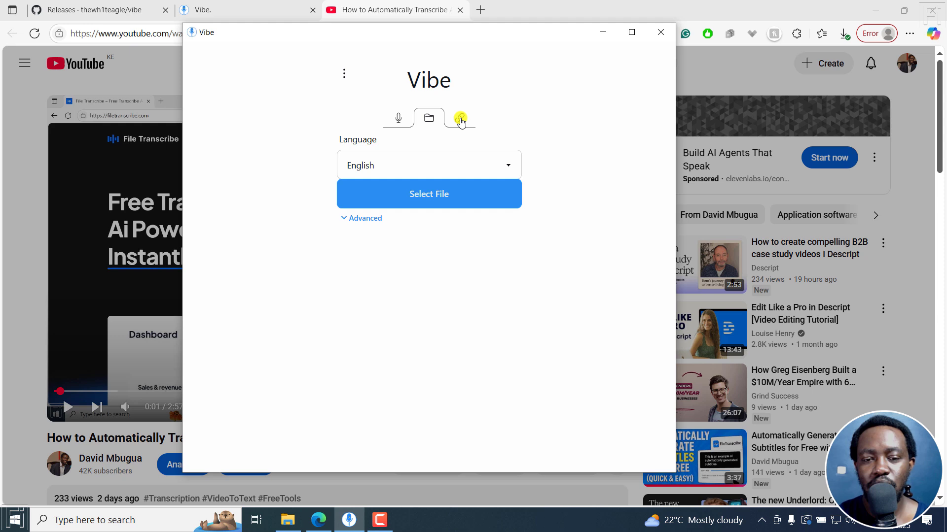
pyautogui.click(460, 120)
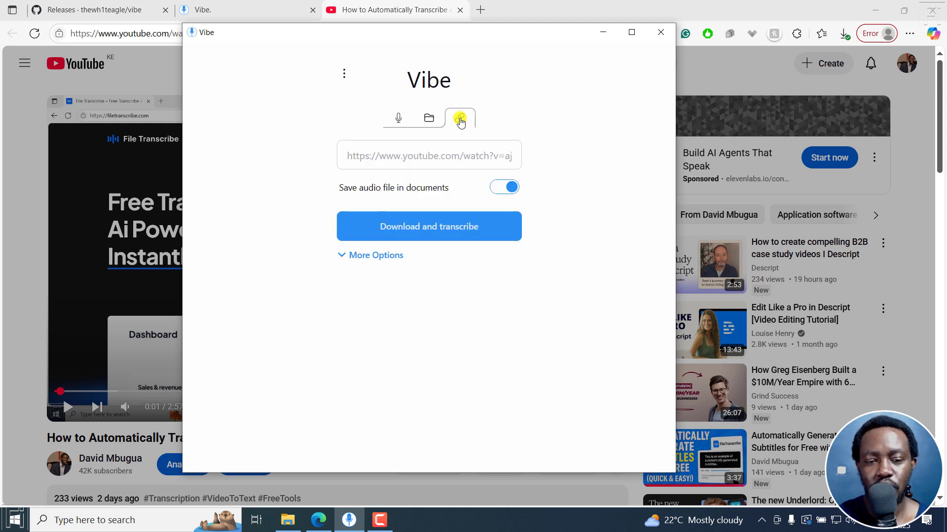
pyautogui.click(870, 15)
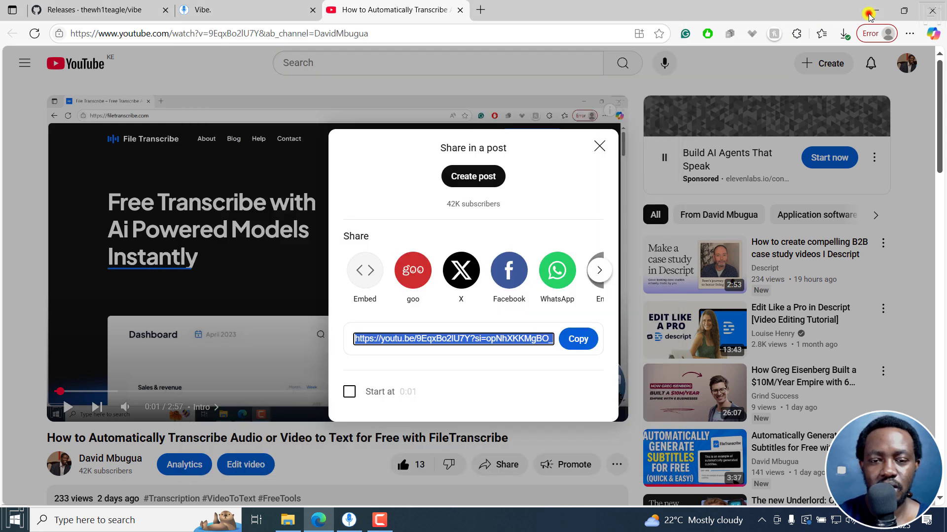
pyautogui.click(874, 12)
pyautogui.click(868, 12)
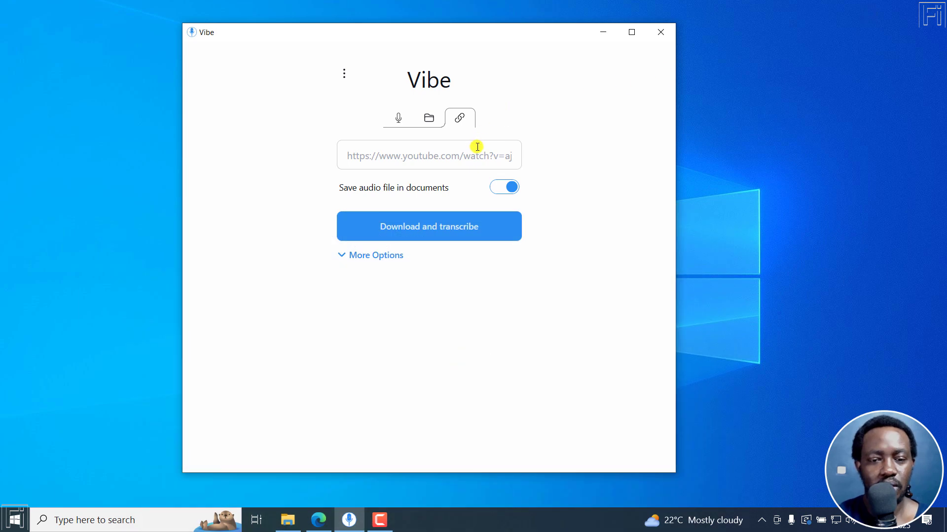
pyautogui.click(401, 154)
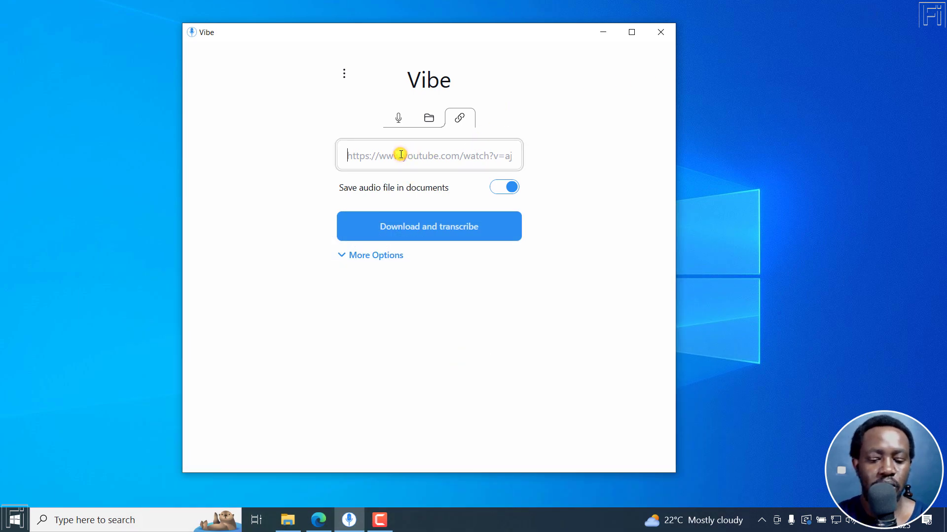
pyautogui.hotkey('ctrl', 'v')
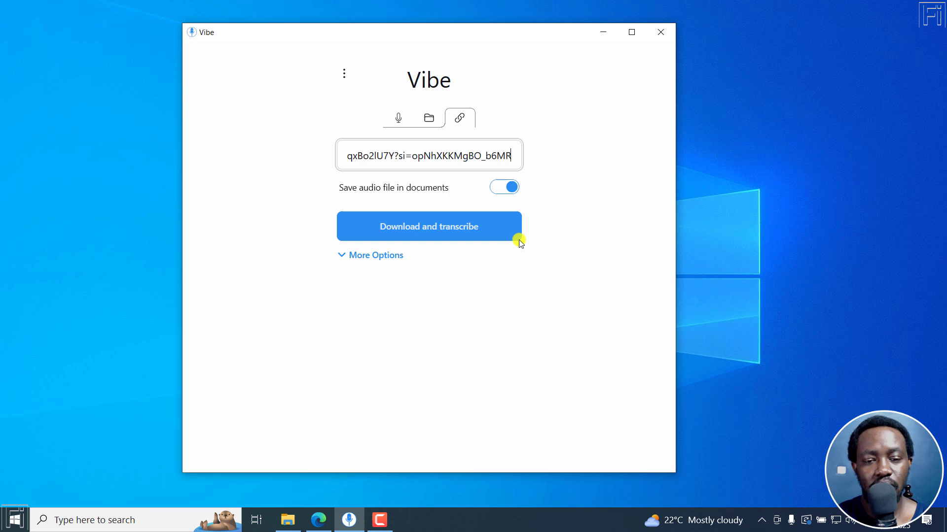
# Step: Review the additional transcription options and start downloading and transcribing the linked video, checking the source video page meanwhile
pyautogui.click(377, 255)
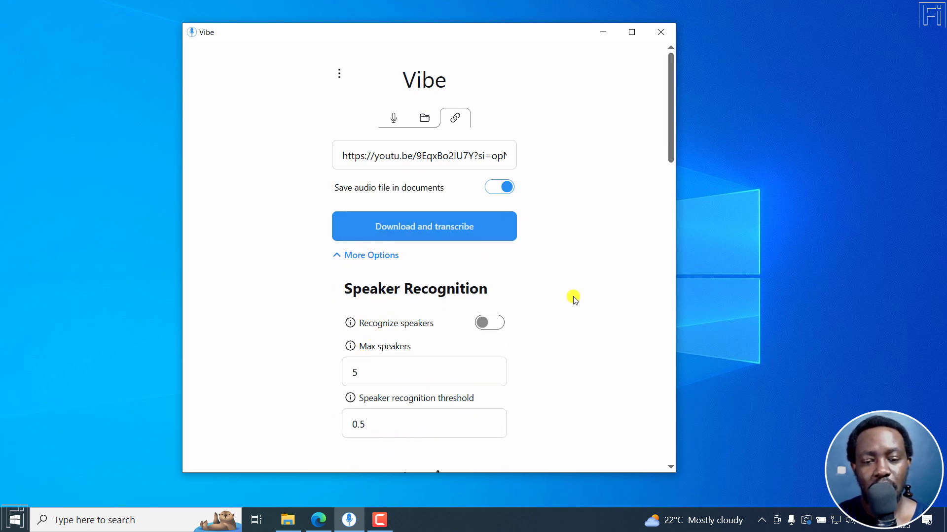
pyautogui.moveTo(671, 116); pyautogui.dragTo(657, 73)
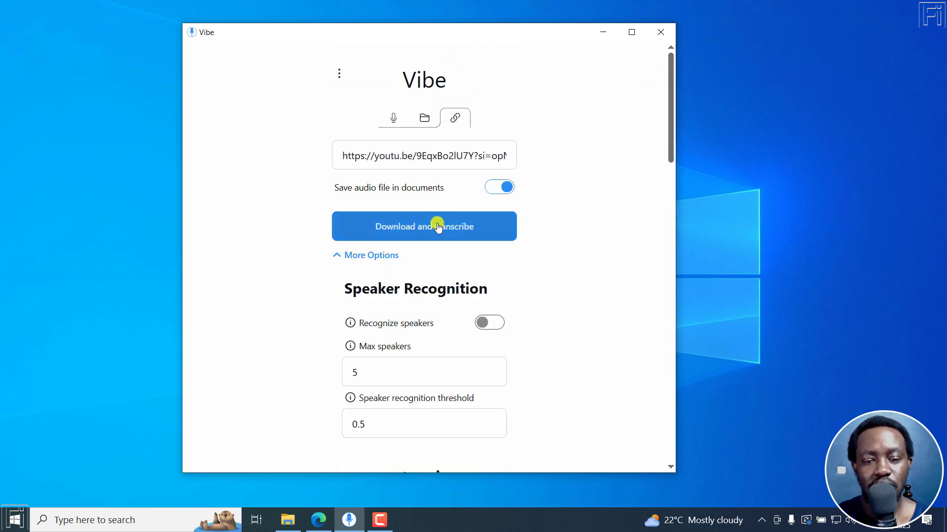
pyautogui.click(421, 223)
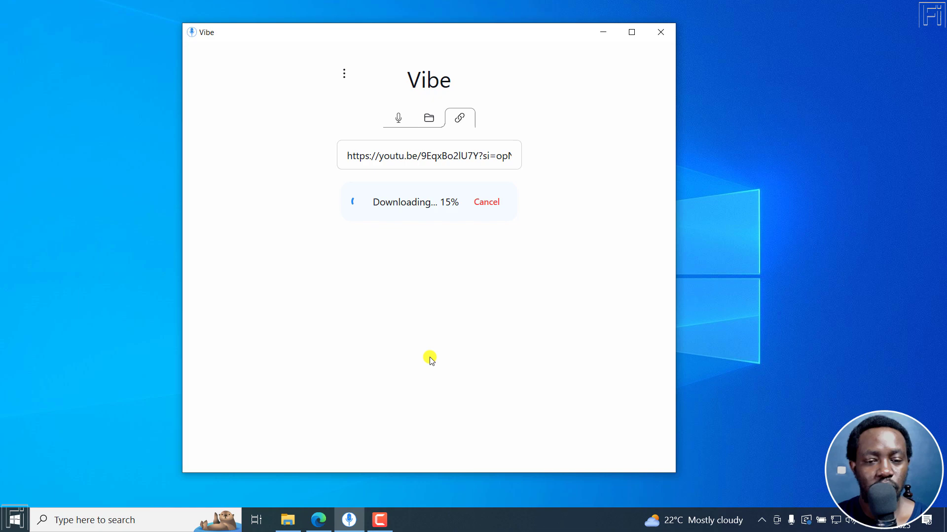
pyautogui.click(318, 520)
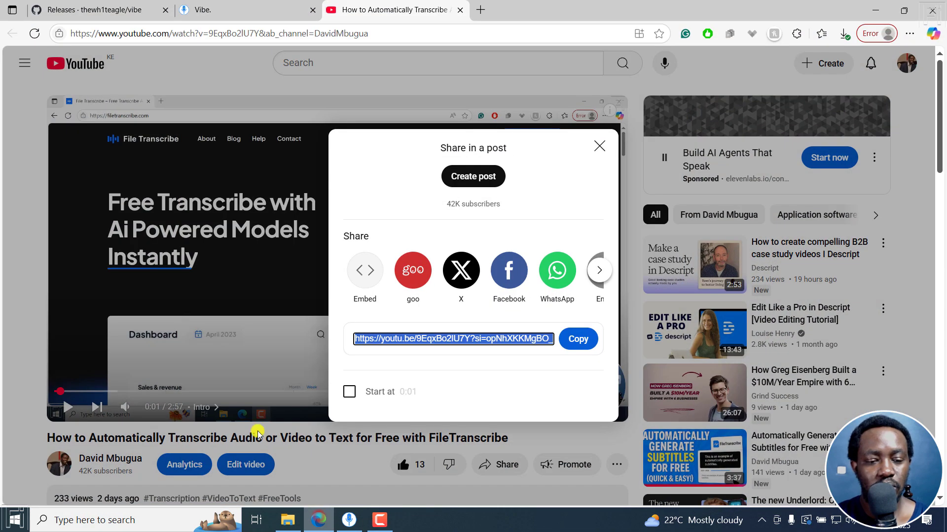
pyautogui.click(873, 10)
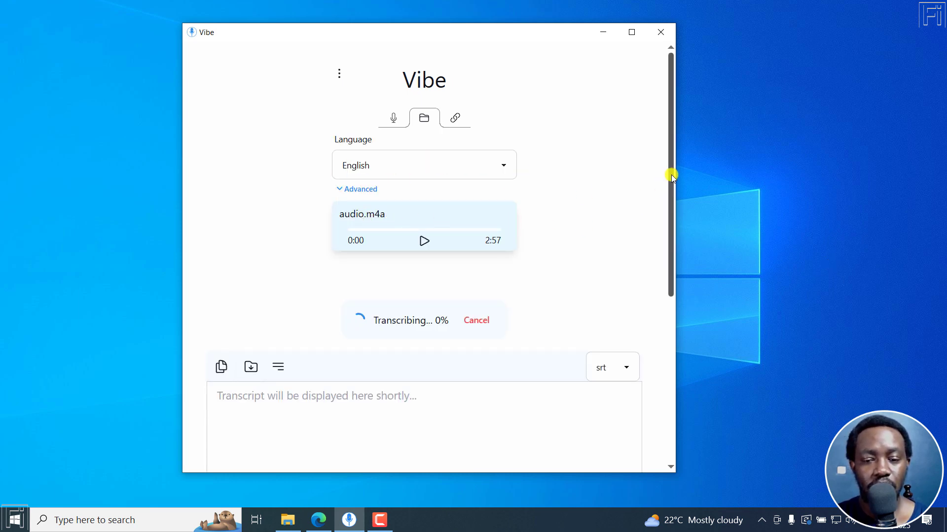
# Step: Set the format of the finished transcript to Text
pyautogui.moveTo(670, 175); pyautogui.dragTo(668, 242)
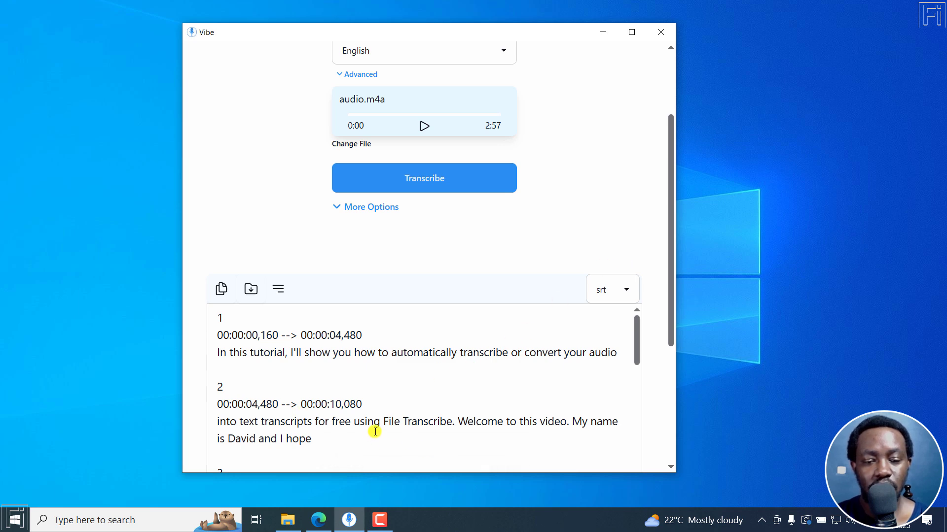
pyautogui.click(627, 289)
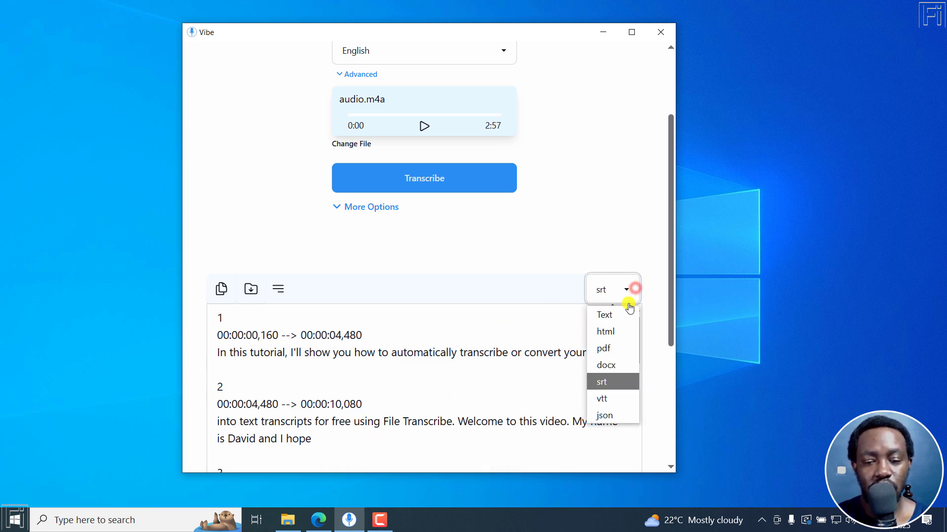
pyautogui.click(612, 315)
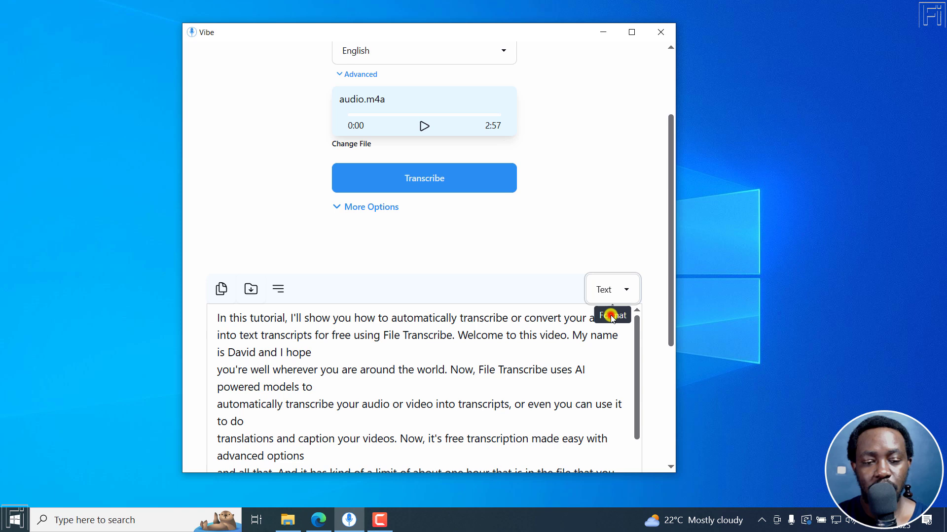
pyautogui.click(397, 360)
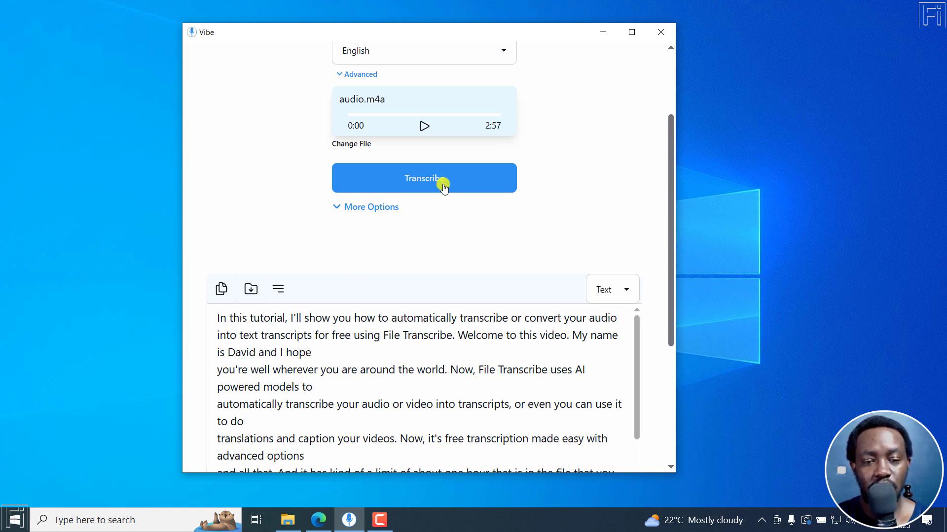
# Step: Play the opening of audio.m4a to compare it with the transcript, and read the transcript through to its end
pyautogui.click(422, 127)
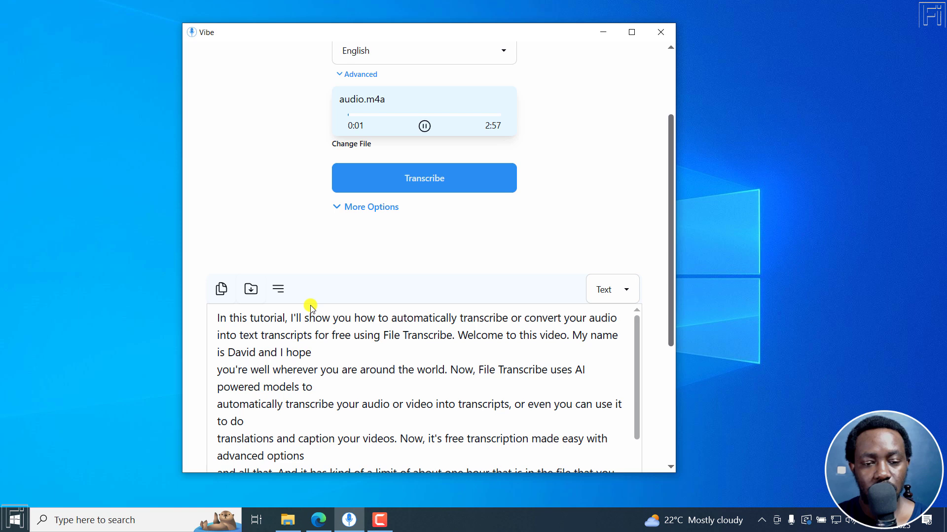
pyautogui.moveTo(365, 318); pyautogui.dragTo(458, 336)
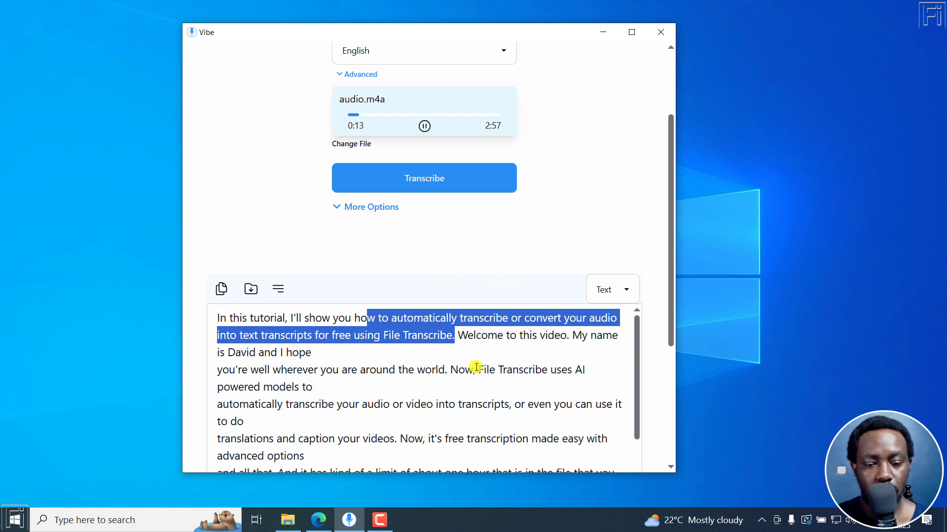
pyautogui.click(425, 126)
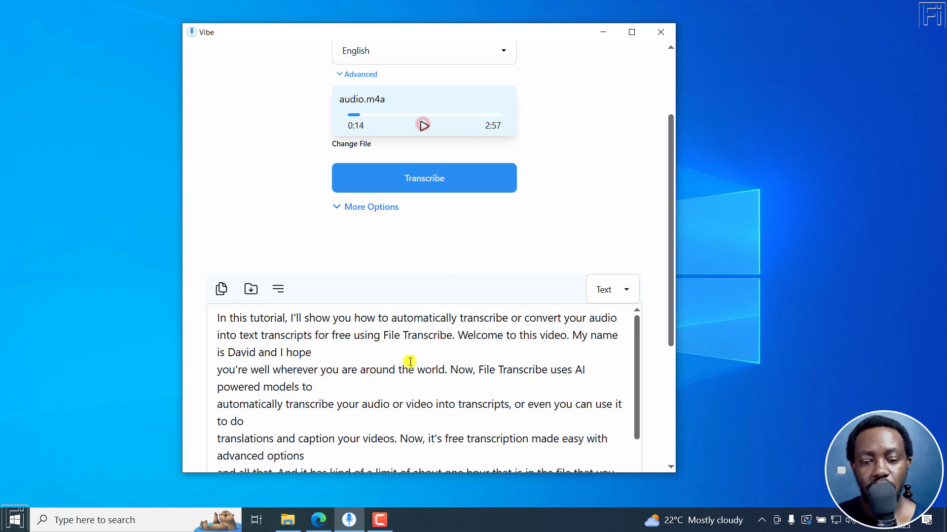
pyautogui.moveTo(636, 327); pyautogui.dragTo(630, 428)
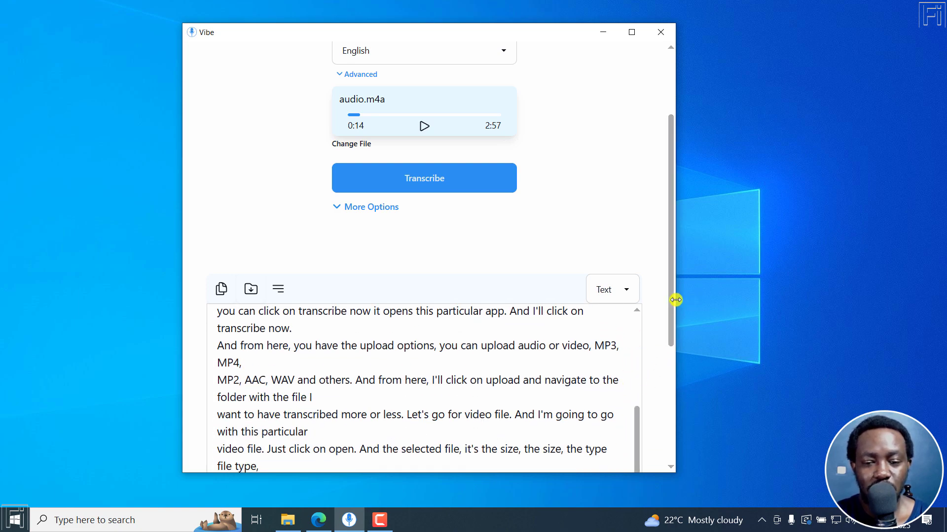
pyautogui.scroll(-4, 669, 301)
pyautogui.moveTo(634, 285); pyautogui.dragTo(636, 397)
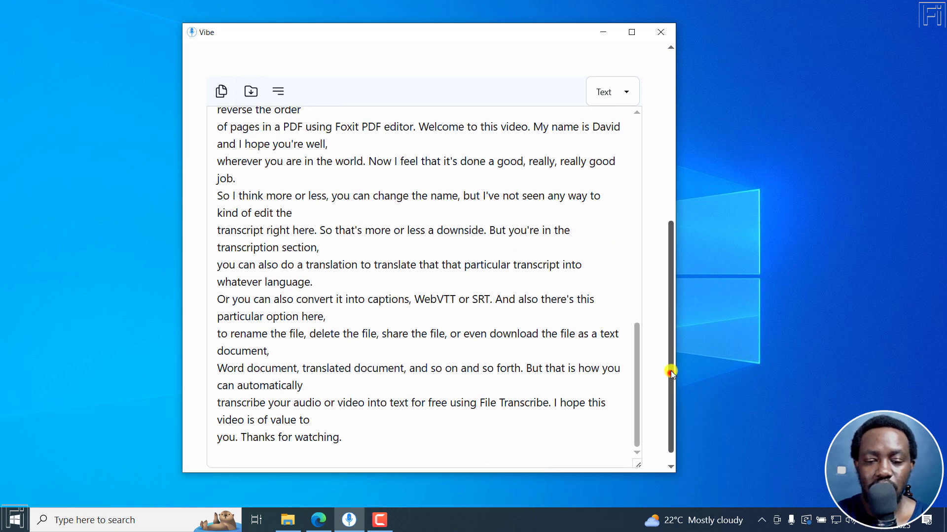
pyautogui.moveTo(670, 370); pyautogui.dragTo(674, 274)
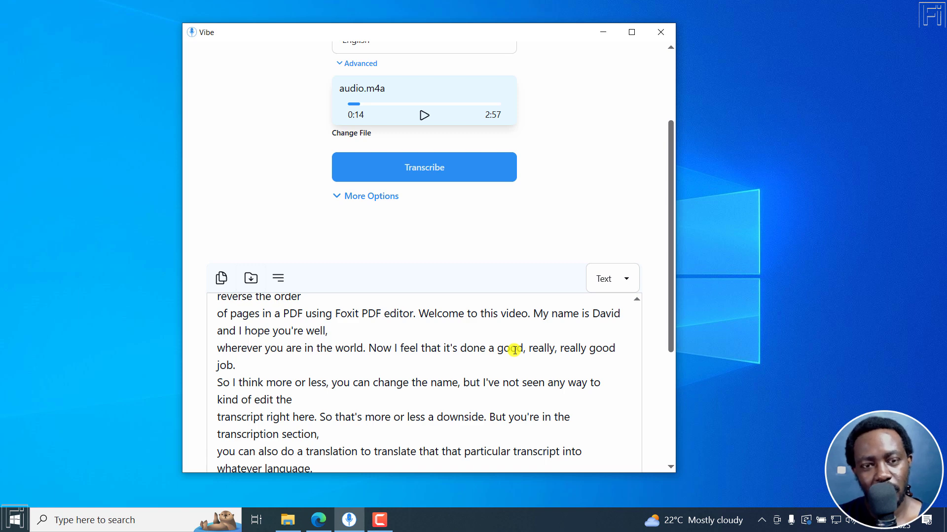
# Step: Try right-to-left alignment on the transcript and restore the left-to-right alignment
pyautogui.click(279, 279)
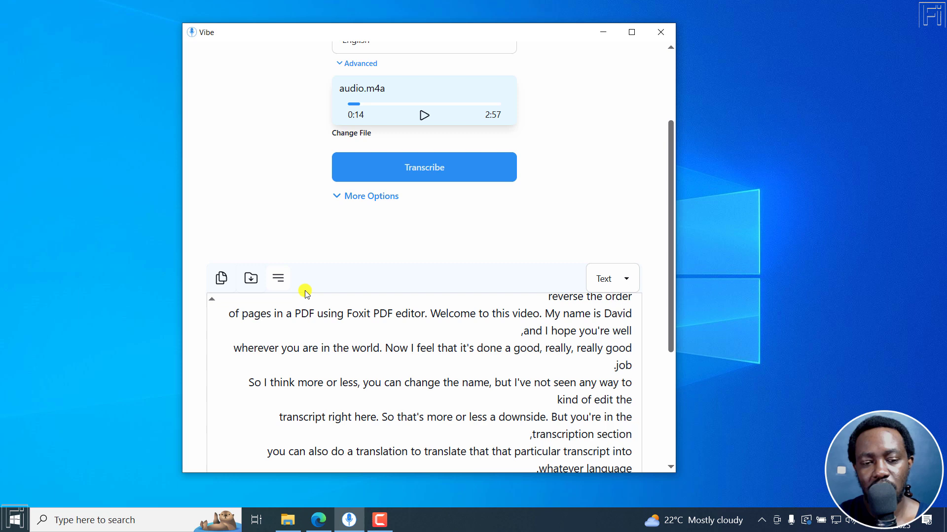
pyautogui.click(275, 277)
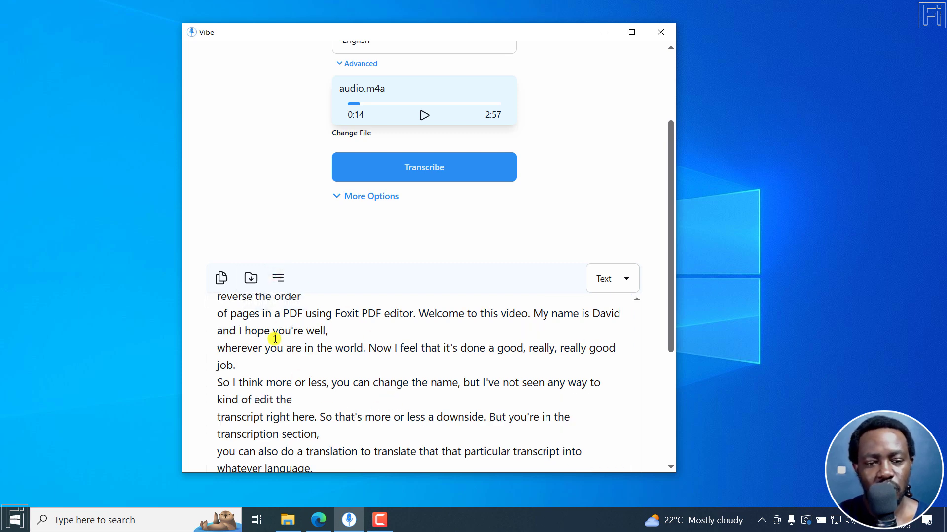
pyautogui.click(250, 278)
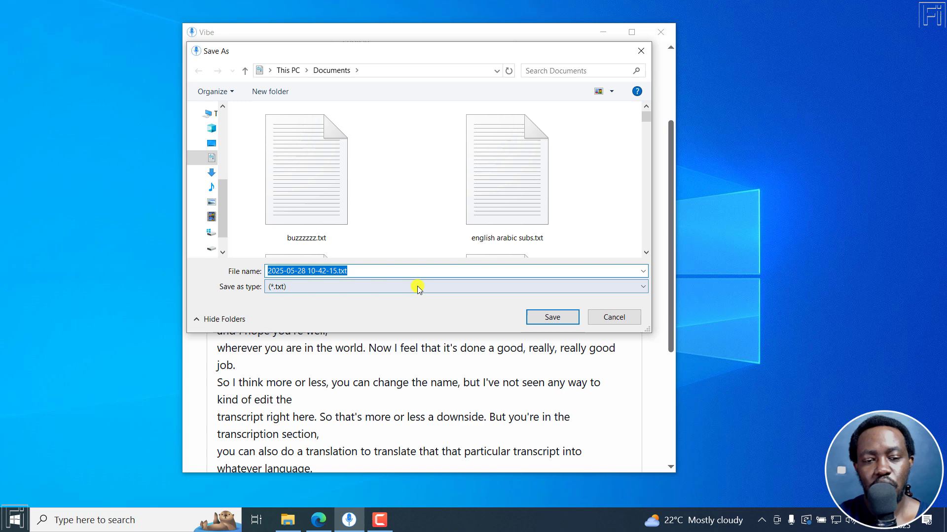
pyautogui.click(545, 318)
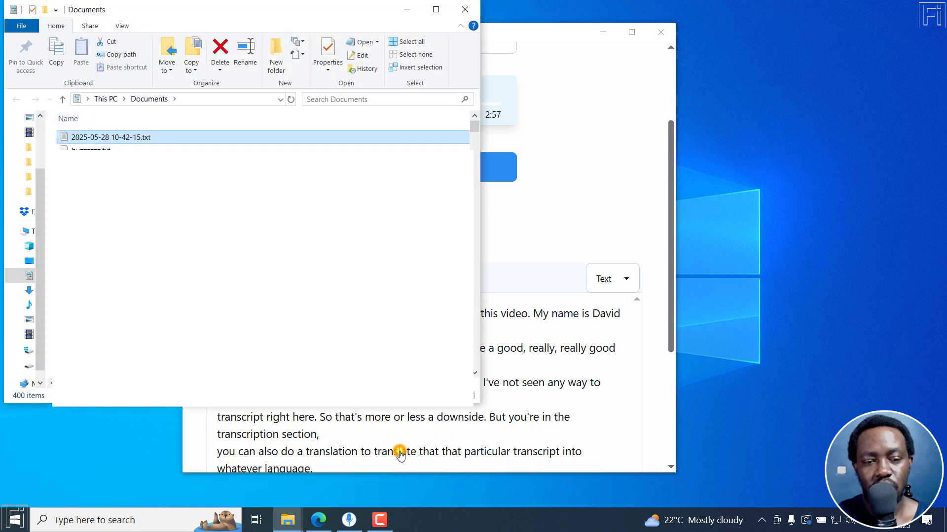
pyautogui.doubleClick(92, 139)
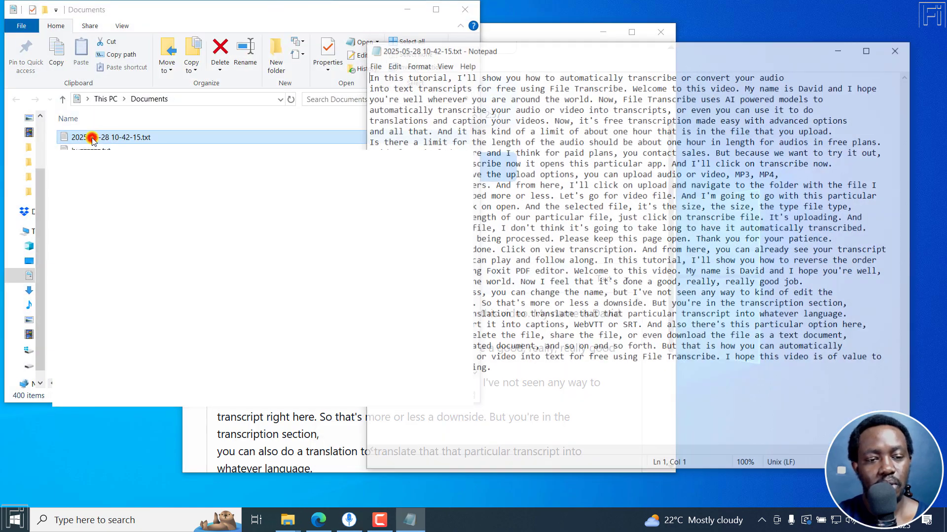
pyautogui.click(407, 9)
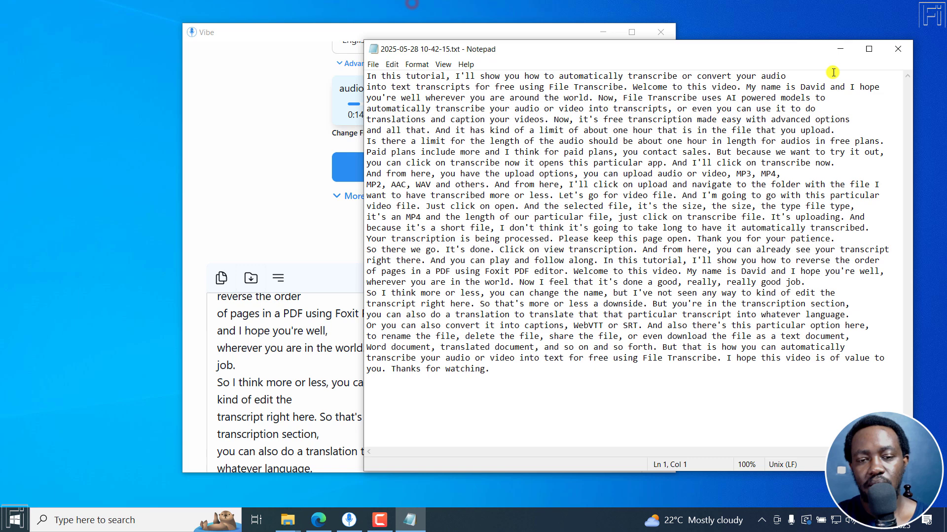
pyautogui.click(869, 49)
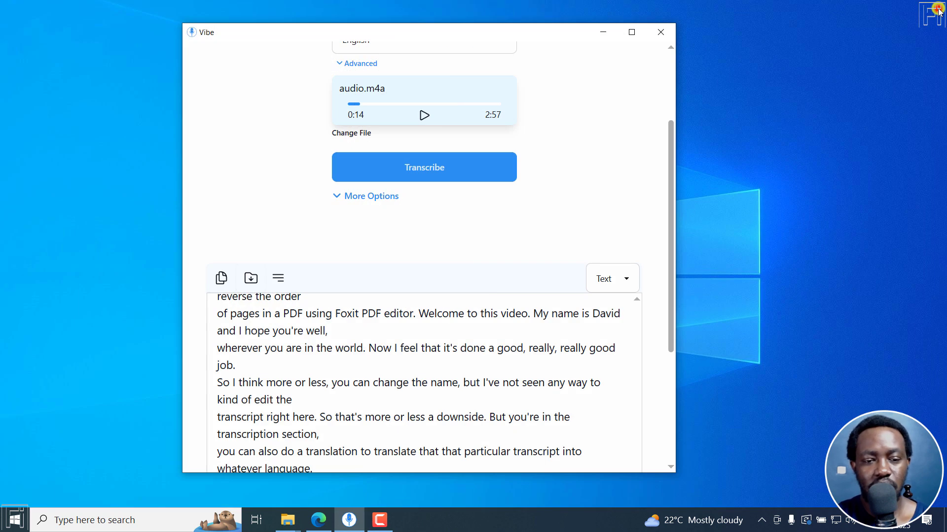
pyautogui.click(930, 6)
# Step: Set the transcript format to pdf and look through its print preview to the last page, closing it without printing
pyautogui.click(631, 268)
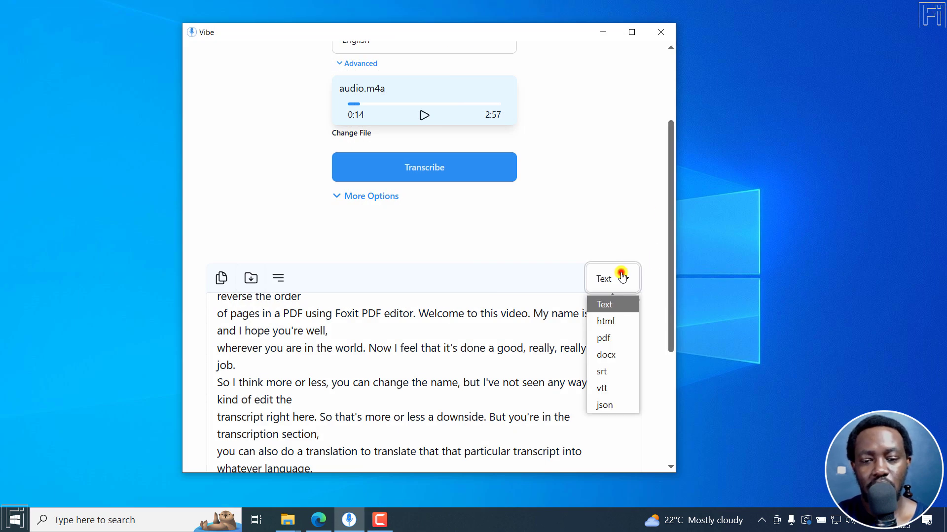
pyautogui.click(606, 339)
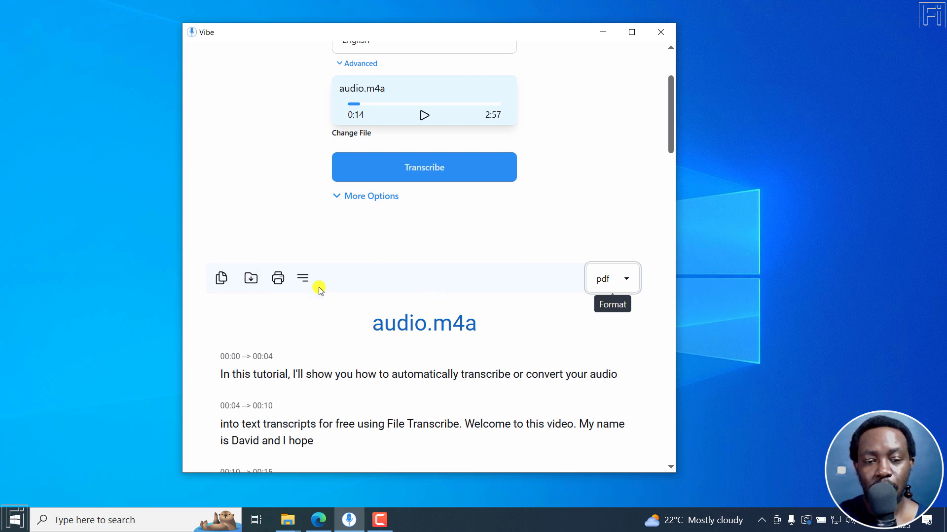
pyautogui.click(279, 277)
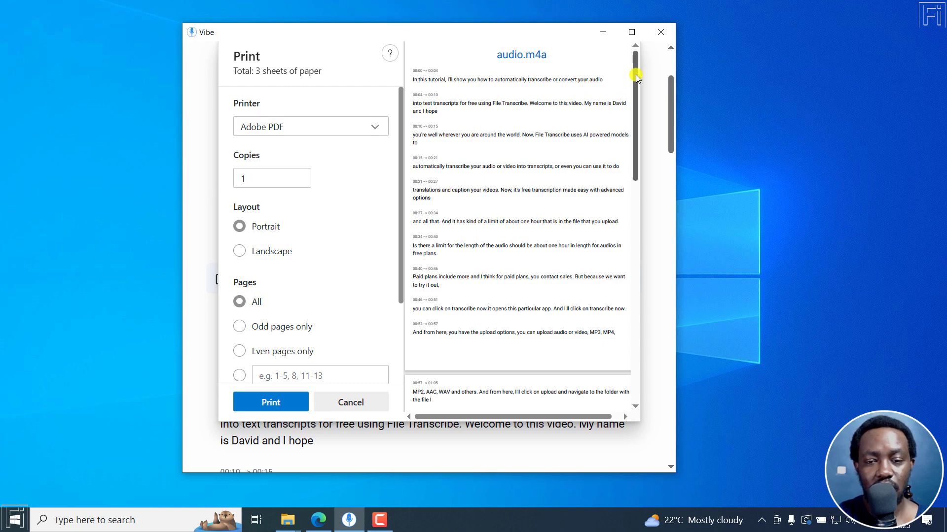
pyautogui.moveTo(635, 76); pyautogui.dragTo(651, 313)
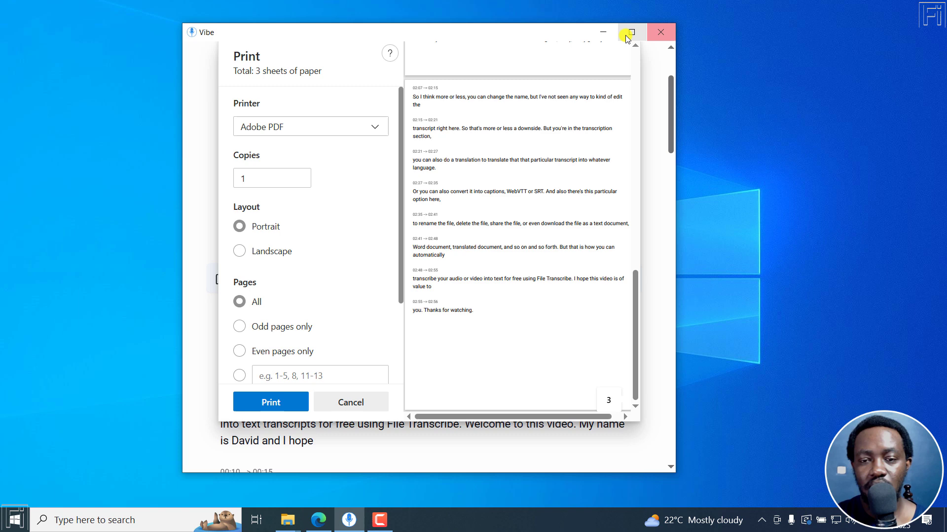
pyautogui.click(349, 402)
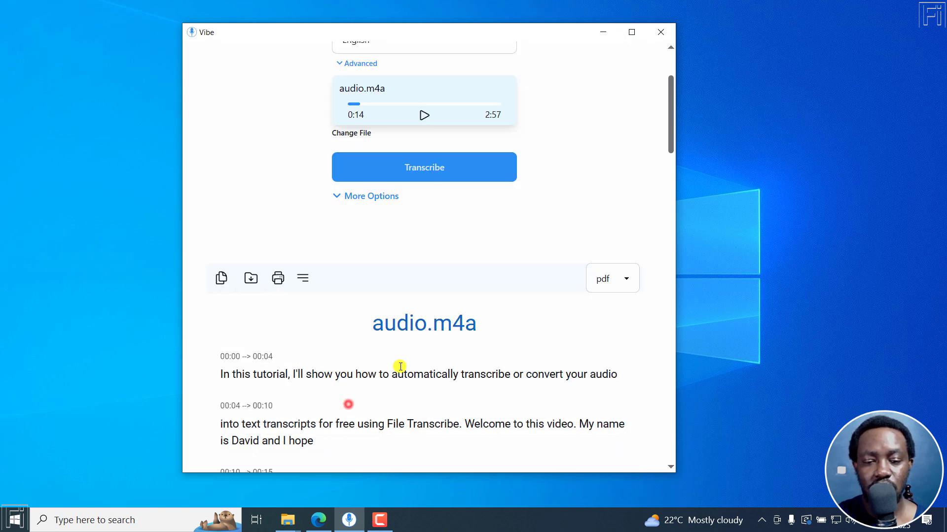
pyautogui.click(608, 277)
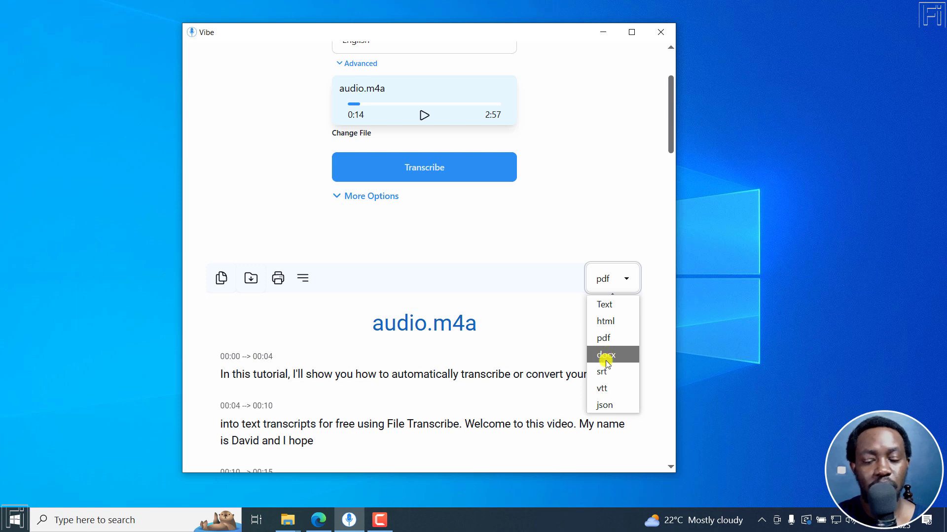
pyautogui.click(663, 195)
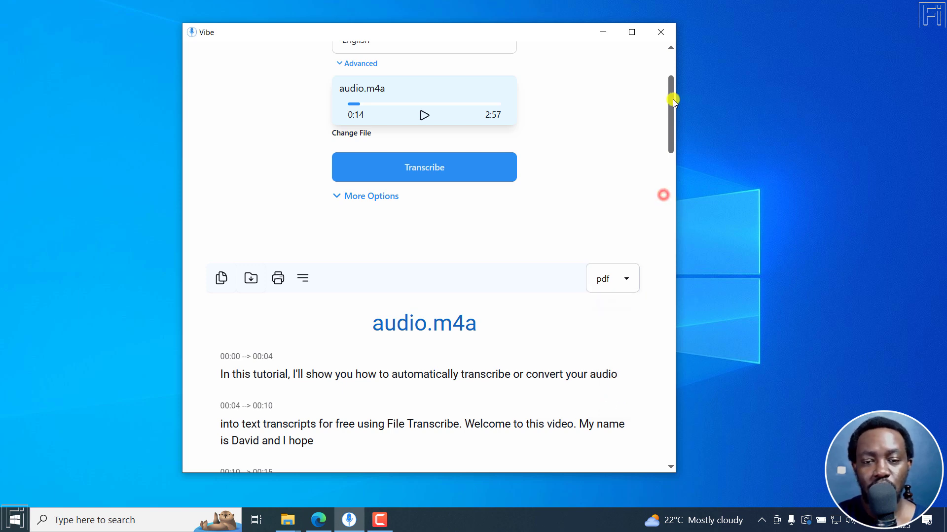
pyautogui.moveTo(674, 100); pyautogui.dragTo(669, 64)
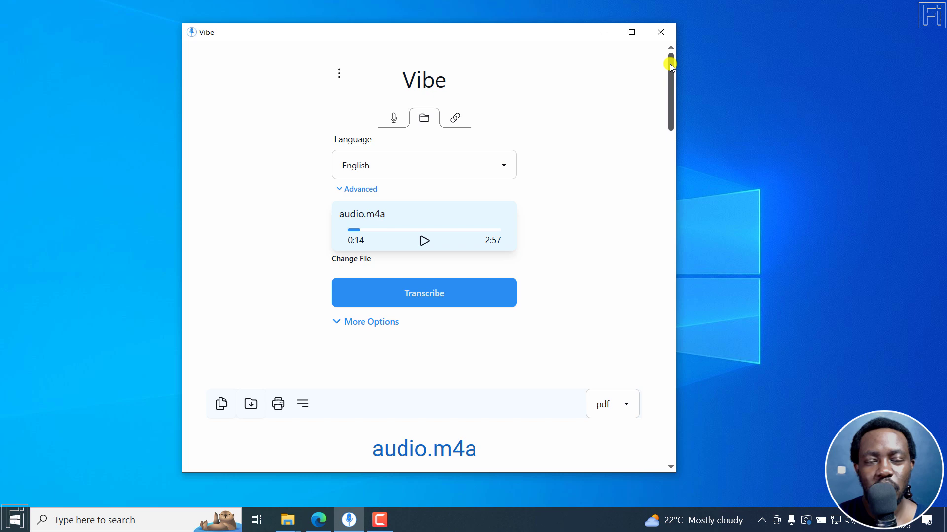